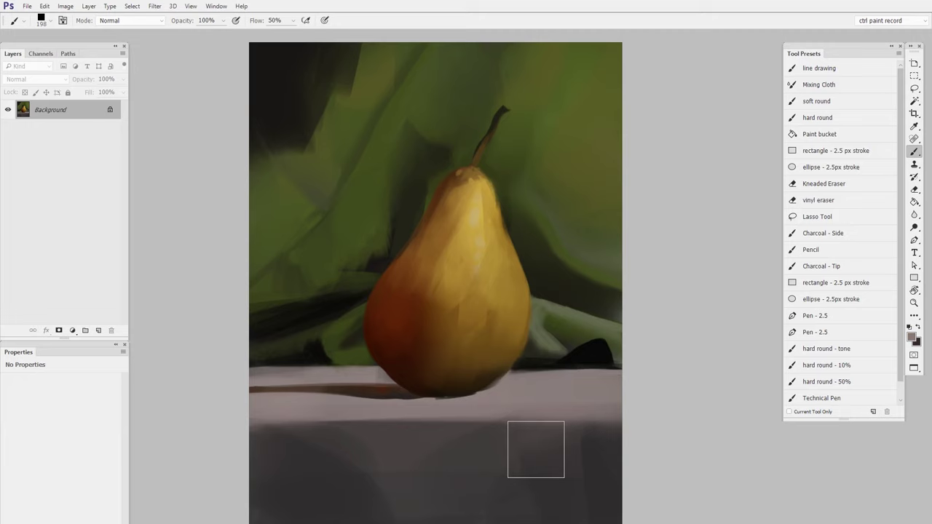
Alt-click the backdrop drapery around the pear to sample its dark olive green.
alt+click(545, 167)
alt+click(382, 143)
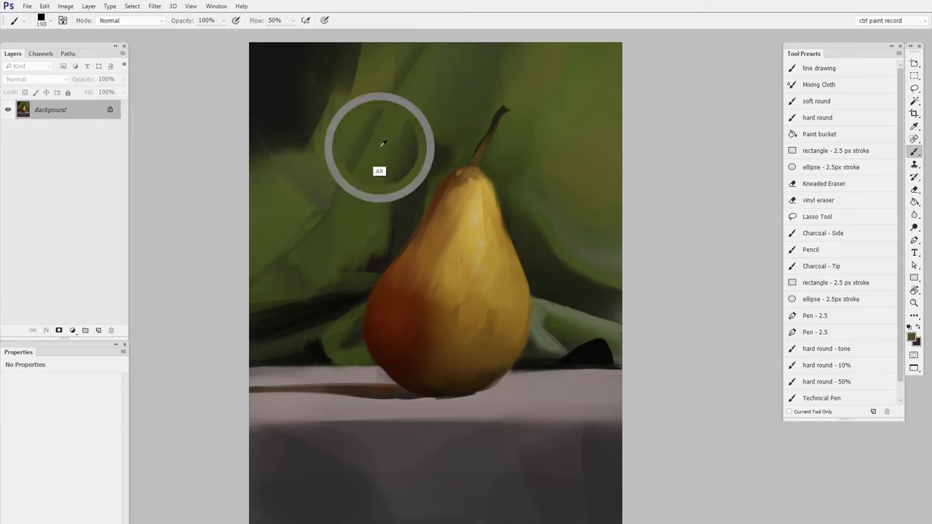
alt+click(383, 245)
alt+click(566, 238)
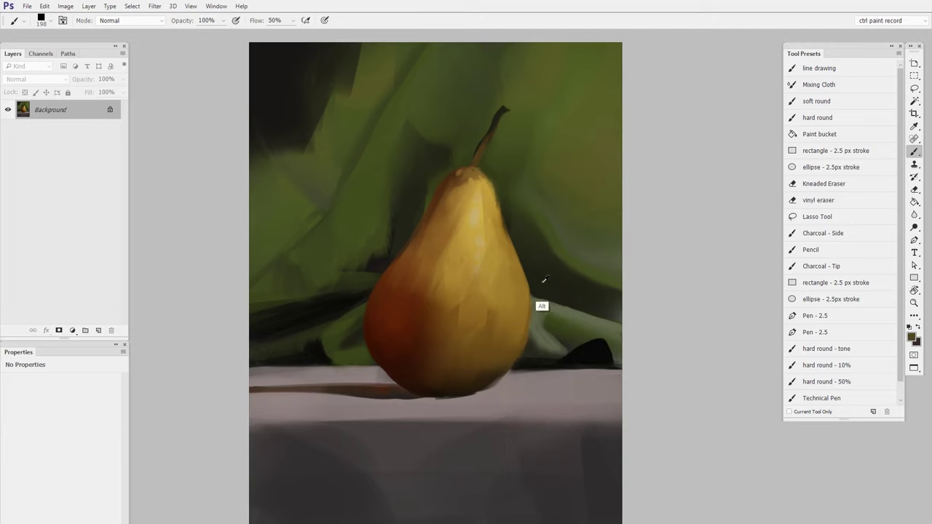
alt+click(500, 289)
alt+click(451, 128)
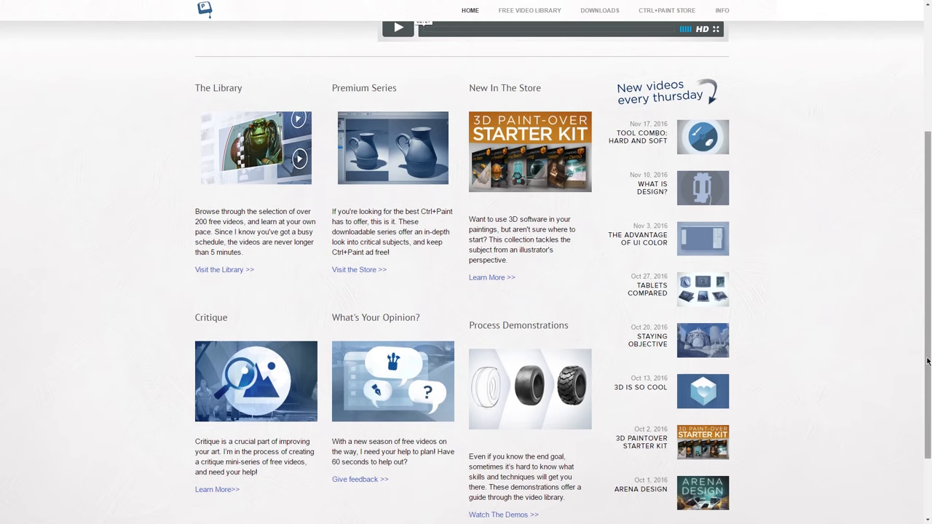
Scroll to the top of the Ctrl+Paint home page and open the Free Video Library.
scroll(902, 306, up, 5)
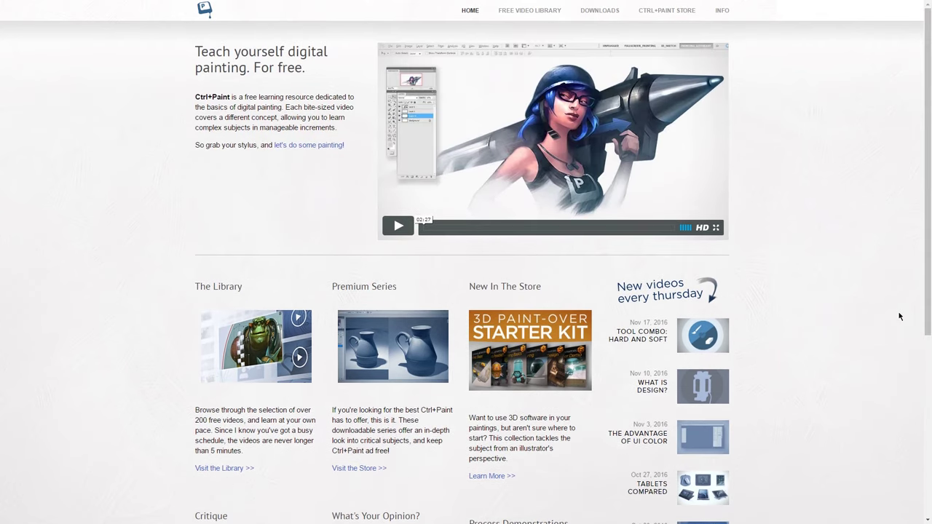
click(529, 10)
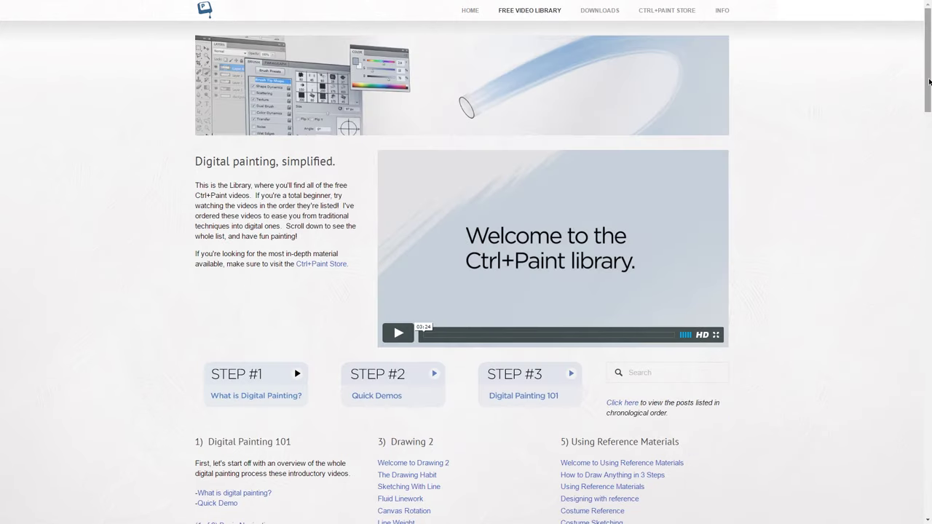
drag(929, 81, 911, 248)
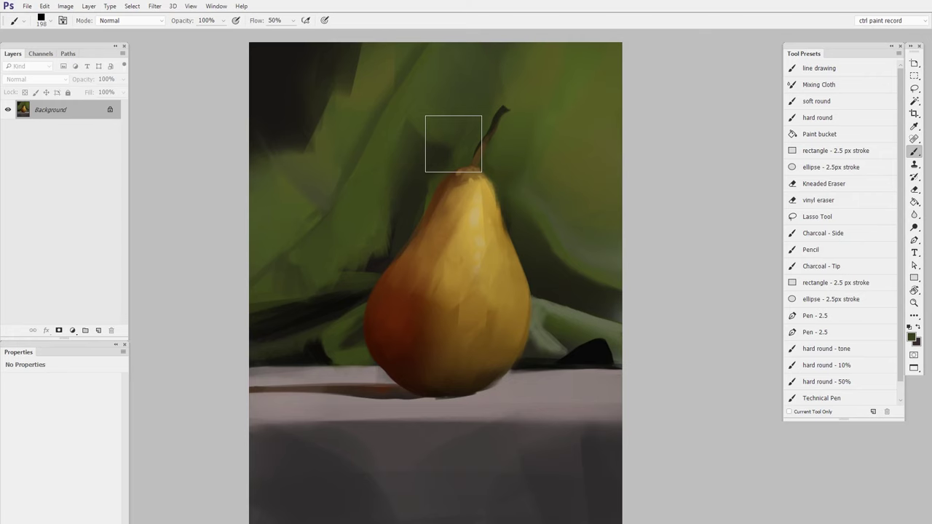
Sample the pear's neck colour and zoom in around the pear, returning to the Brush.
alt+click(519, 180)
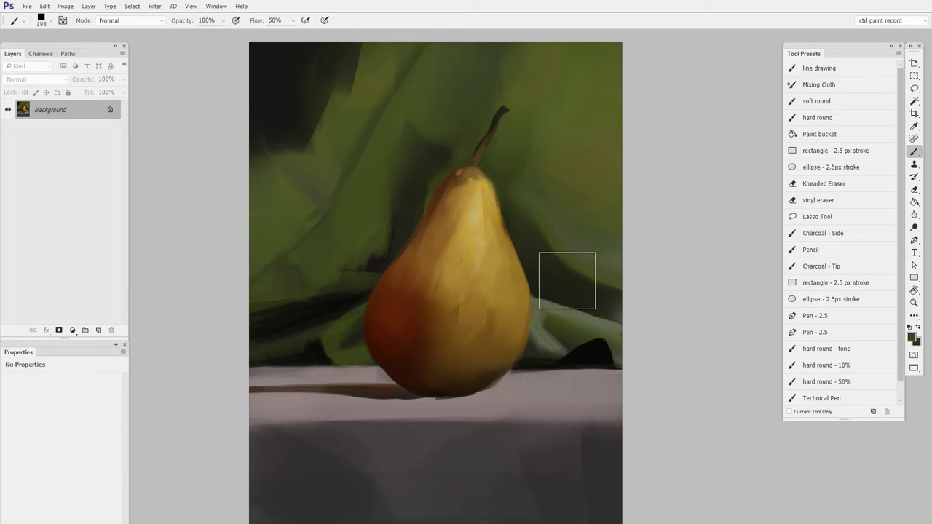
key(z)
mouse_move(541, 270)
mouse_down()
mouse_move(567, 263)
mouse_move(551, 194)
mouse_up()
key(b)
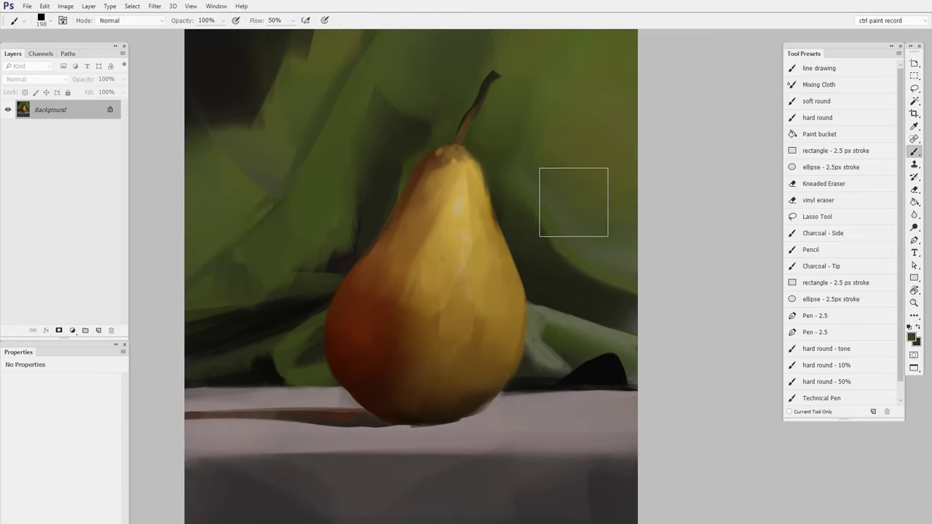
Sample the backdrop greens, then the yellow and lower tones of the pear body.
alt+click(573, 170)
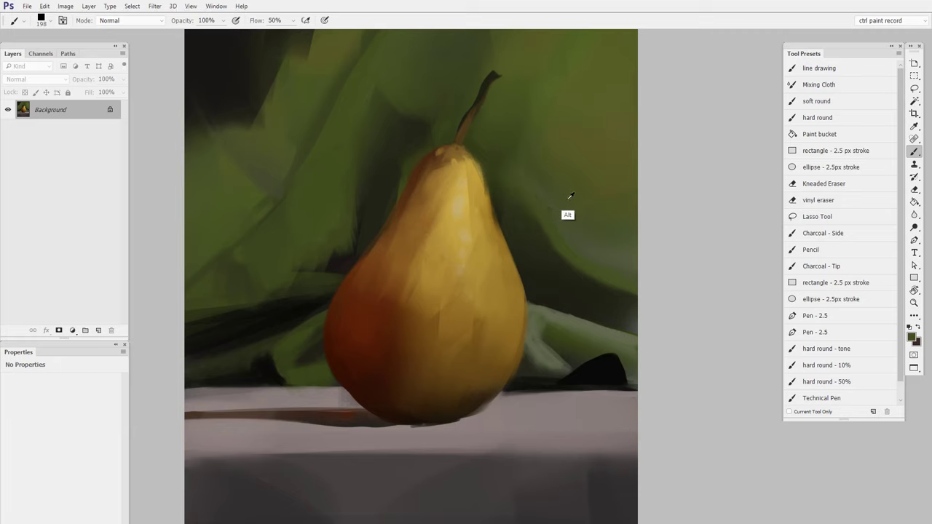
alt+click(560, 282)
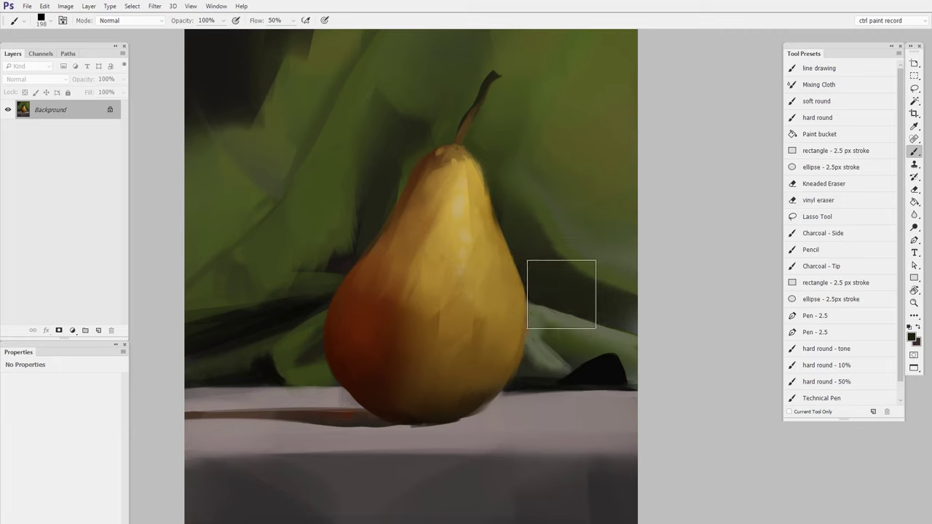
alt+click(404, 133)
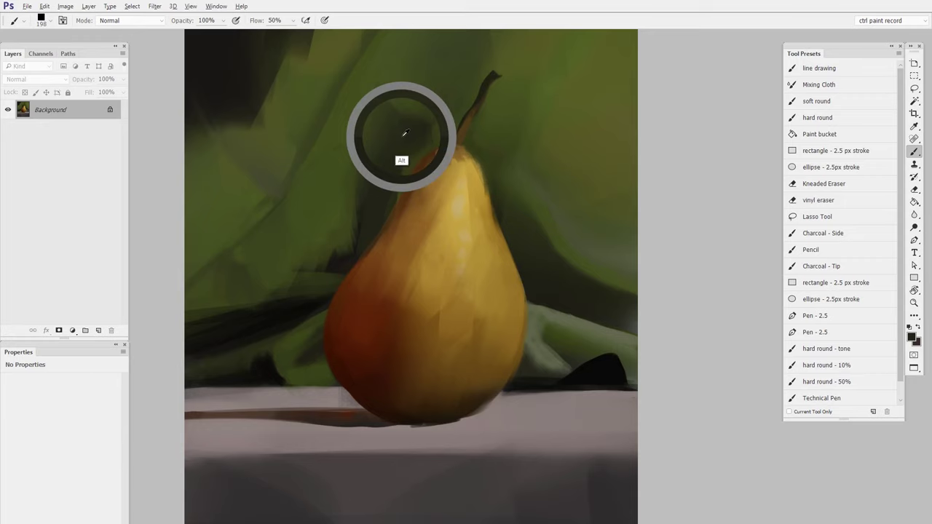
alt+click(502, 270)
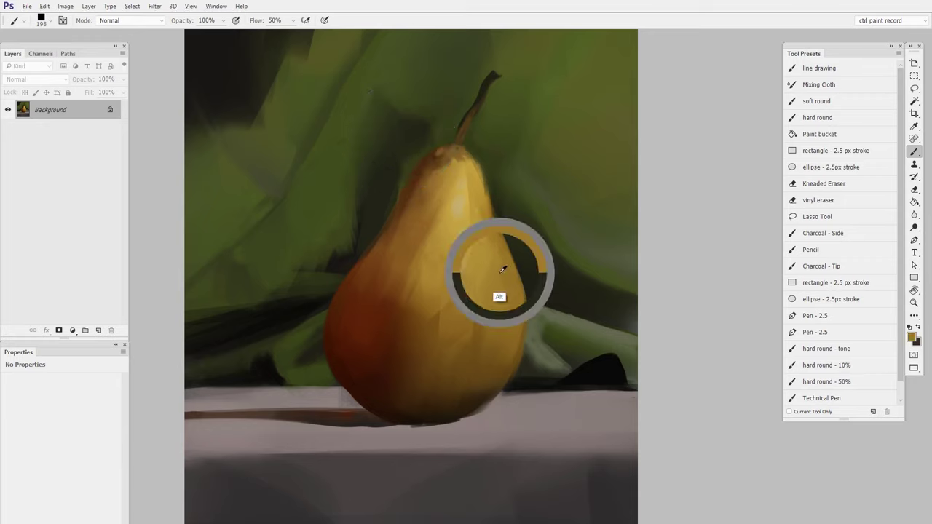
mouse_move(433, 302)
mouse_down()
mouse_move(464, 343)
mouse_move(453, 249)
mouse_move(382, 209)
mouse_move(369, 155)
mouse_move(539, 158)
mouse_move(553, 217)
mouse_move(551, 178)
mouse_move(518, 172)
mouse_move(396, 241)
mouse_move(396, 279)
mouse_move(430, 303)
mouse_move(383, 259)
mouse_move(390, 239)
mouse_move(386, 249)
mouse_up()
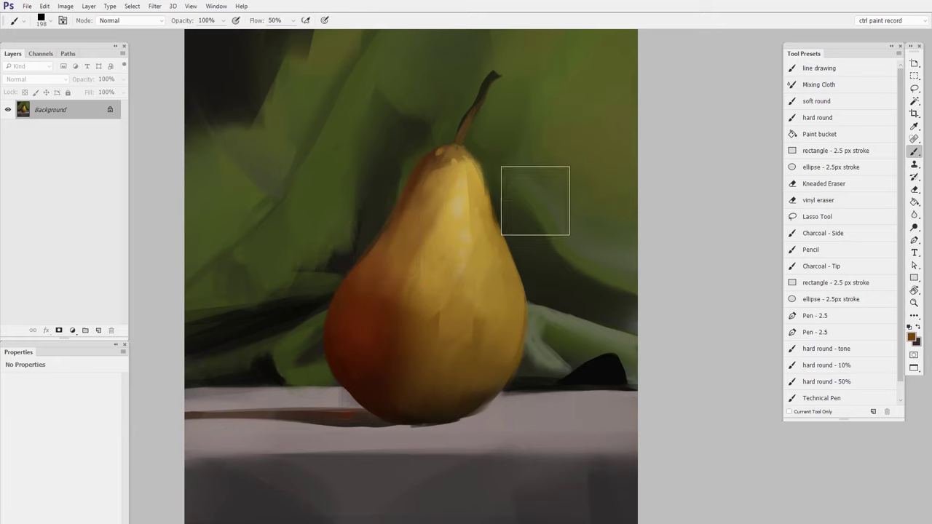
Undo a test orange stroke, sample the pear's brown, and pan to show the table.
drag(535, 202, 574, 167)
key(ctrl+z)
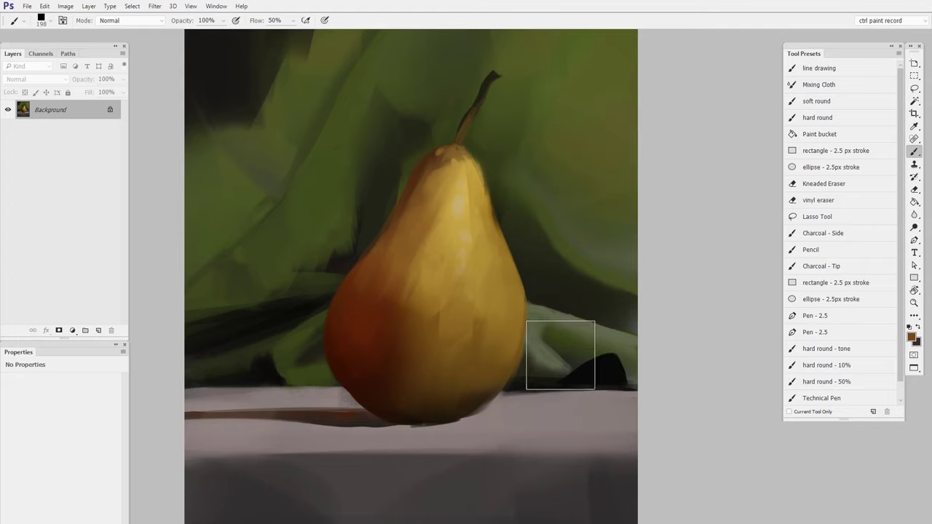
drag(544, 187, 544, 186)
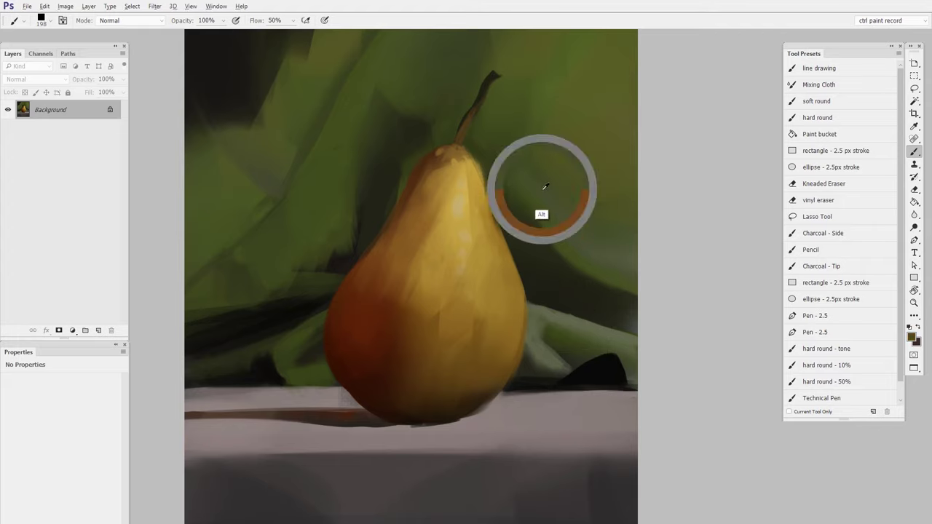
mouse_move(544, 186)
mouse_down()
mouse_move(392, 316)
mouse_move(417, 327)
mouse_move(411, 296)
mouse_up()
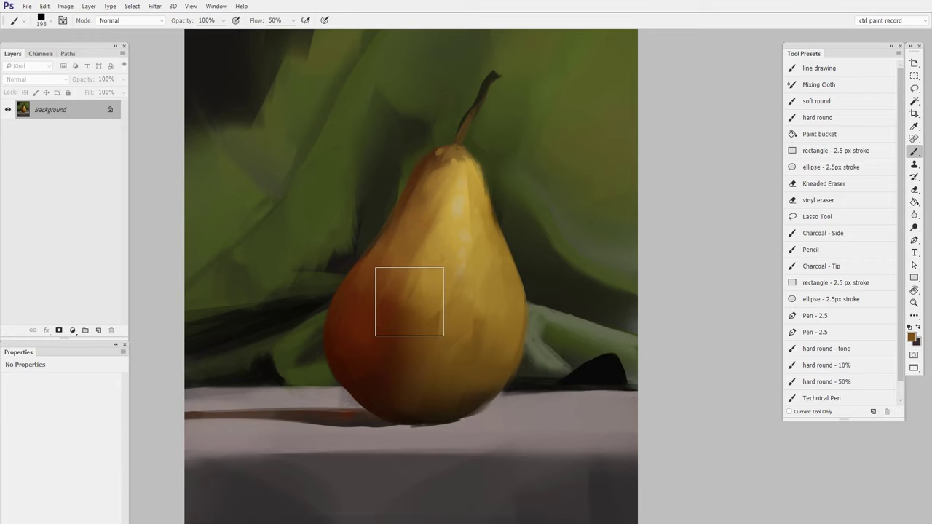
drag(548, 345, 620, 243)
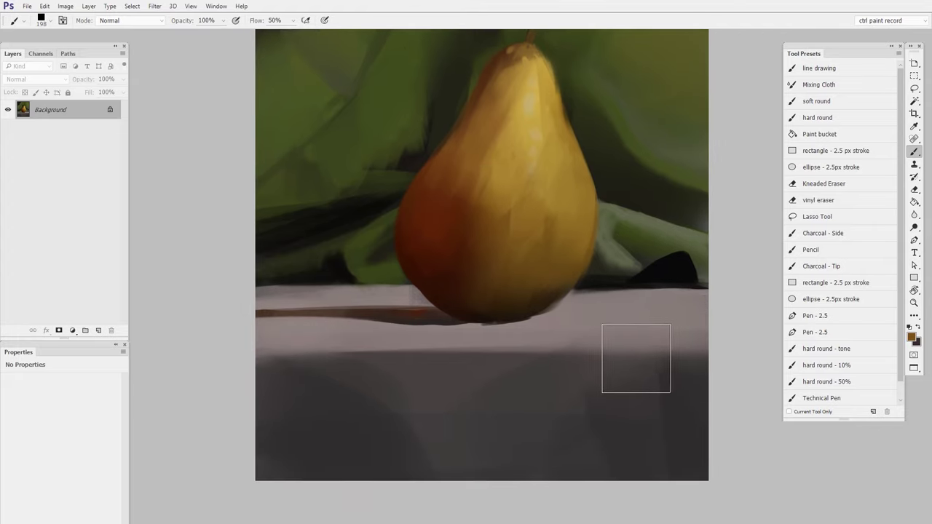
Reposition the painting and sample the grey of the tabletop.
mouse_move(614, 297)
mouse_down()
mouse_move(594, 342)
mouse_move(607, 372)
mouse_up()
scroll(613, 349, up, 2)
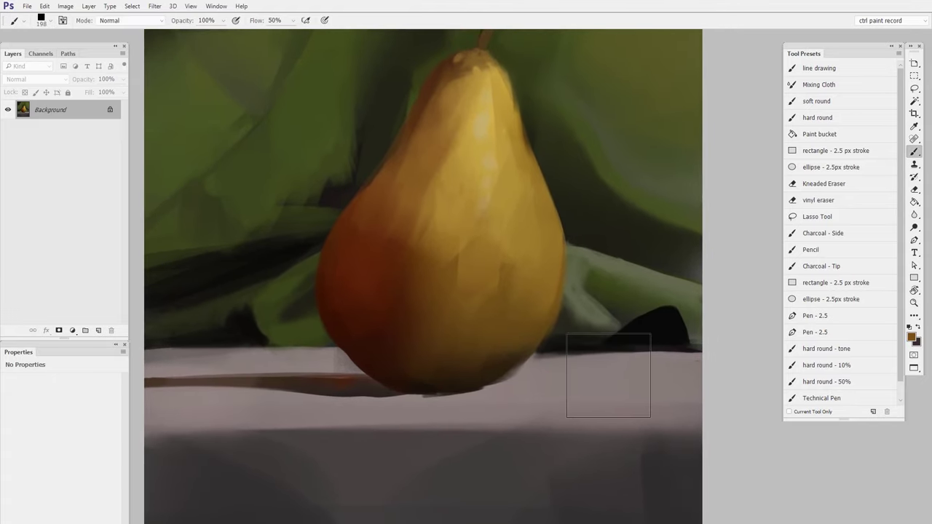
alt+click(551, 406)
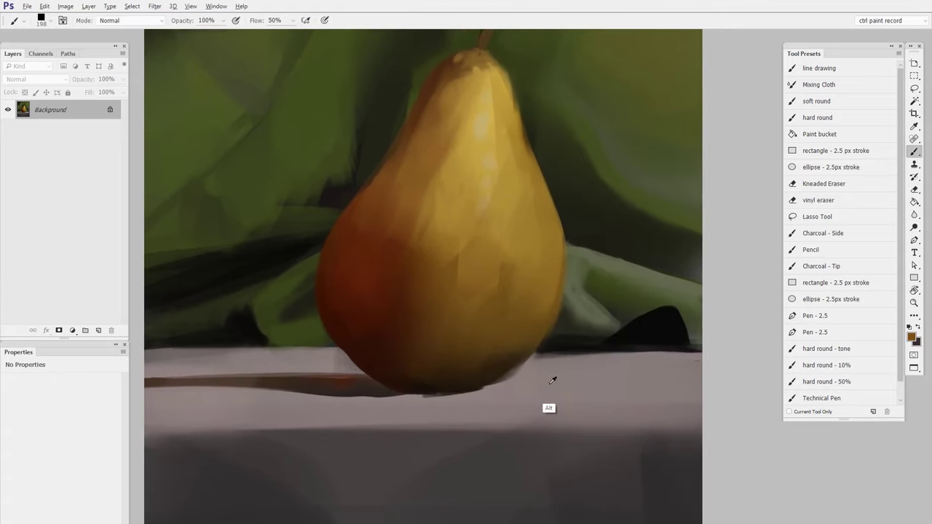
Adjust the foreground colour to a lighter warm grey of R 181, G 175, B 175.
key(F2)
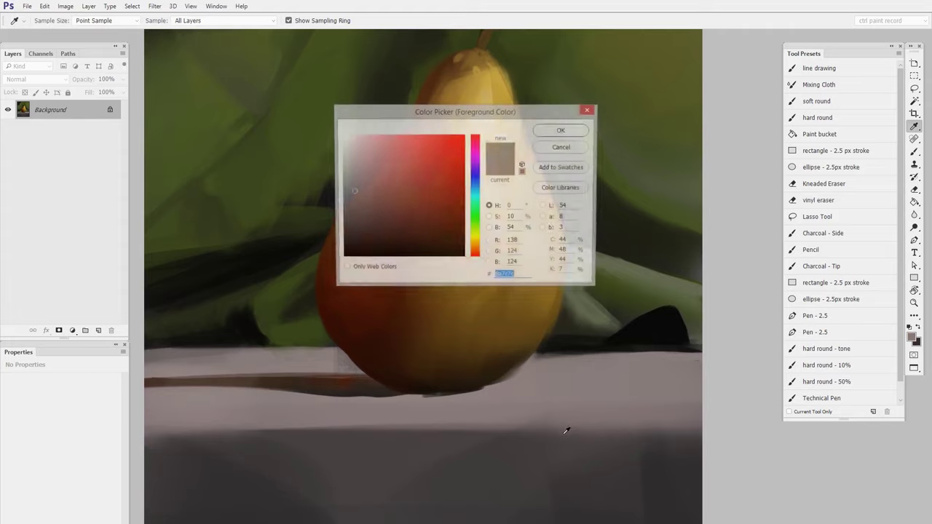
drag(518, 111, 585, 212)
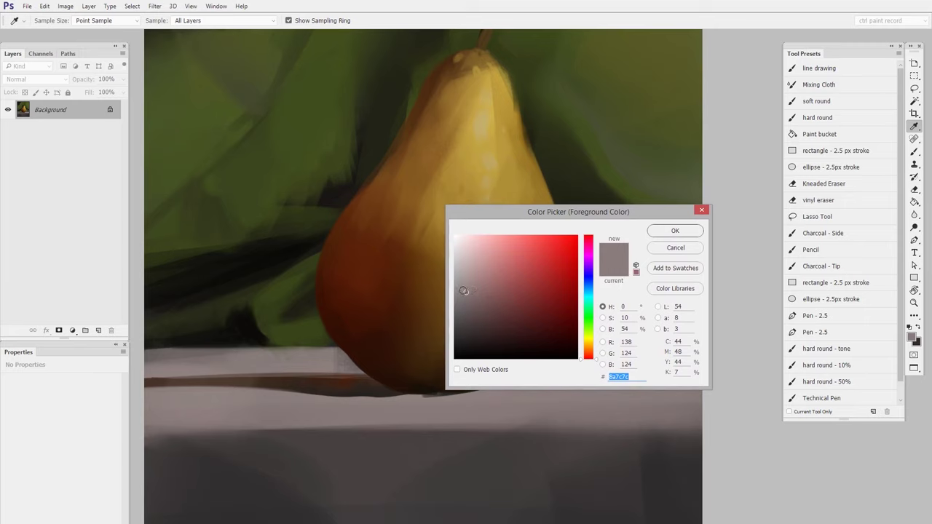
drag(466, 292, 459, 260)
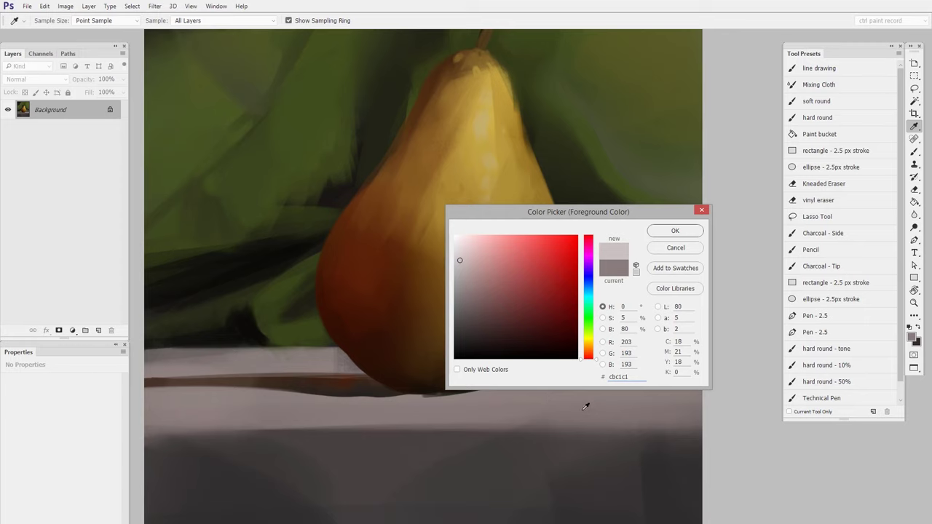
drag(458, 258, 462, 262)
drag(461, 263, 459, 259)
click(458, 270)
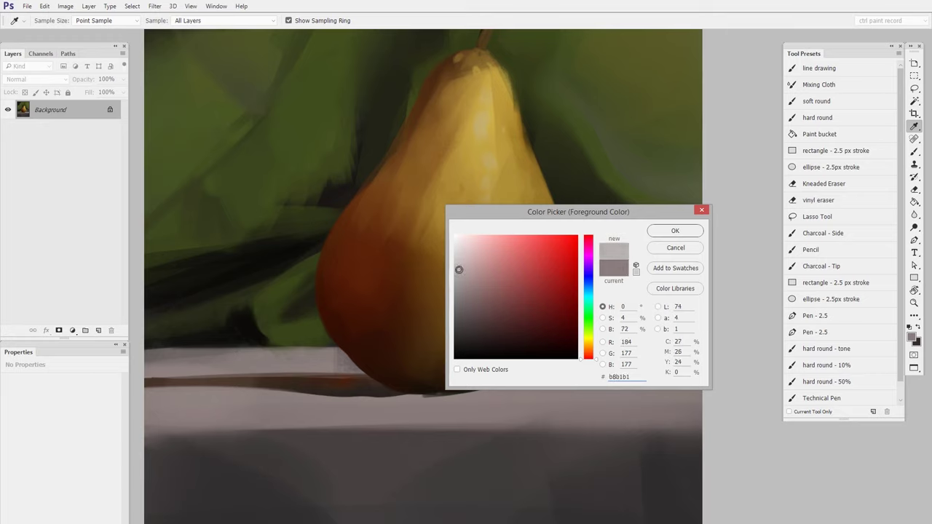
click(674, 231)
Paint a light grey band across the tabletop right of the pear, then sample the cloth.
mouse_move(521, 402)
mouse_down()
mouse_move(684, 406)
mouse_move(642, 383)
mouse_move(570, 370)
mouse_move(698, 409)
mouse_move(659, 417)
mouse_up()
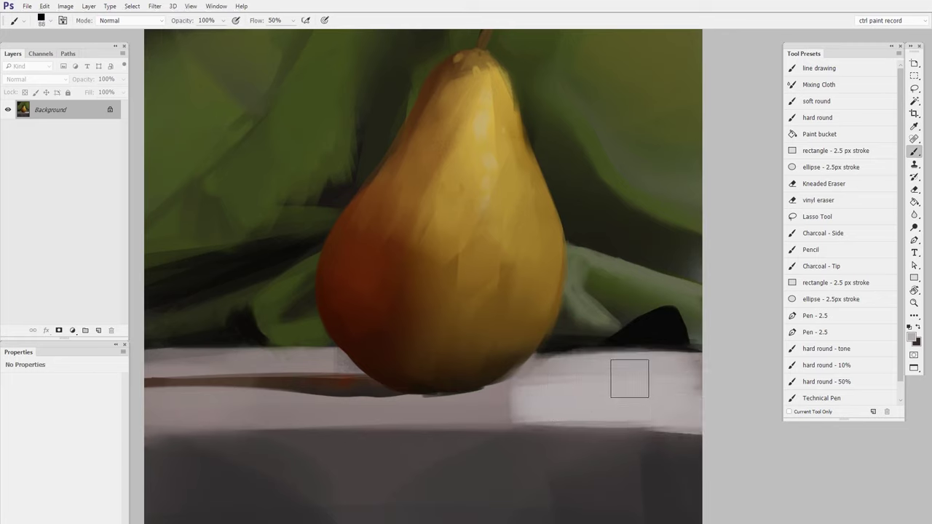
alt+click(634, 274)
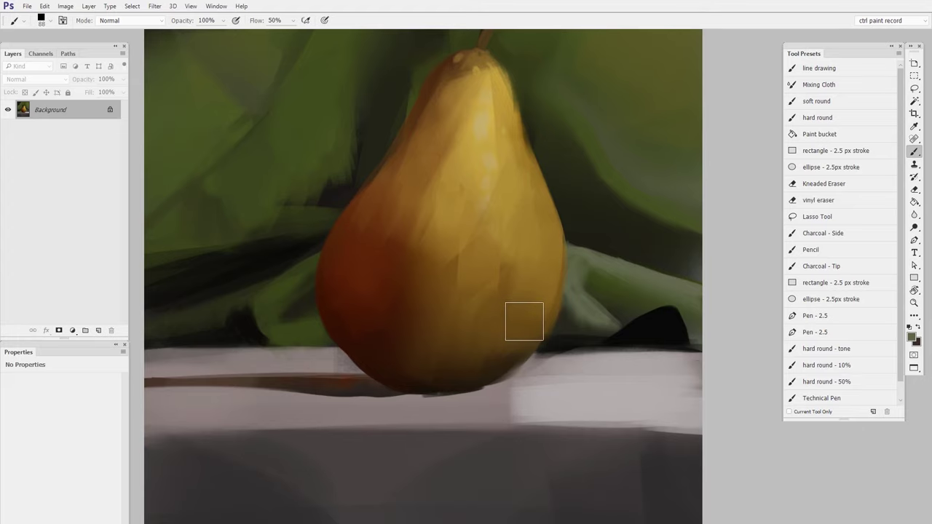
Sample the pear's yellow, the table-edge grey, then the red-brown of its shaded side.
drag(582, 399, 709, 385)
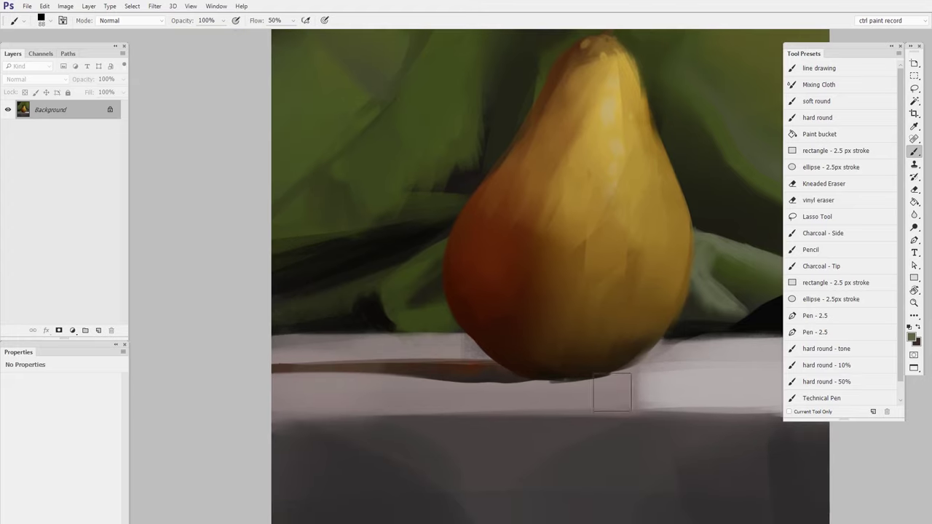
alt+click(593, 393)
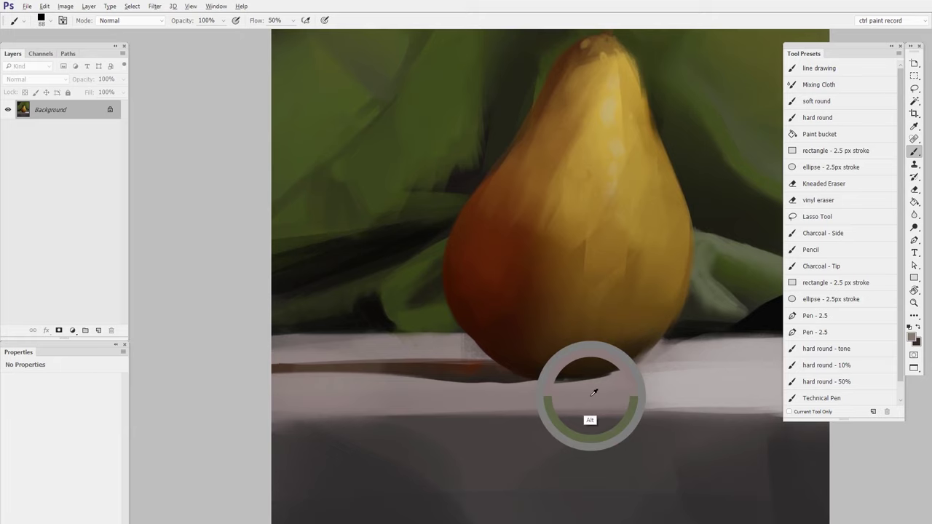
alt+click(617, 149)
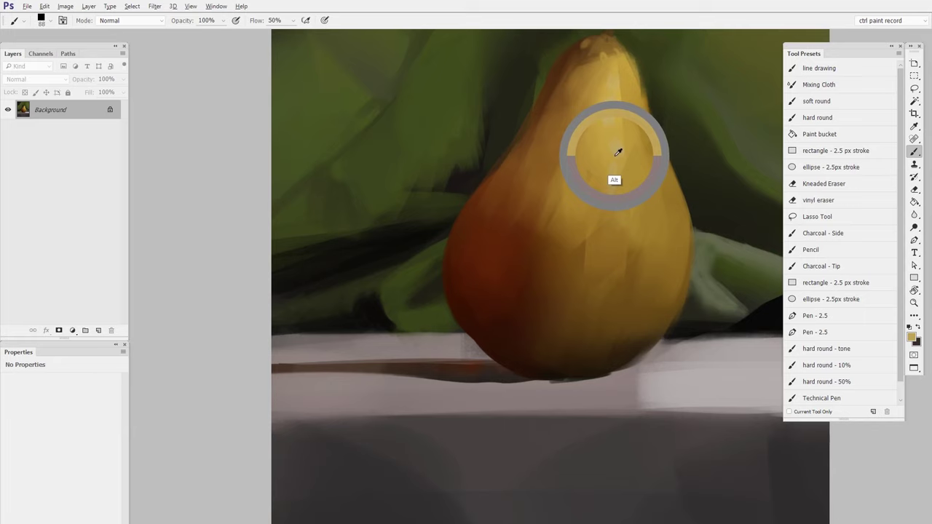
drag(617, 152, 616, 150)
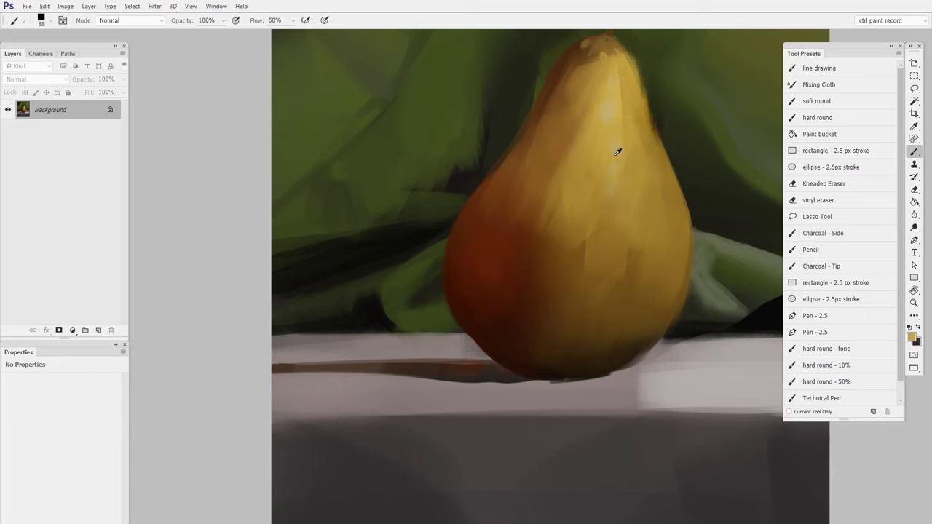
alt+click(428, 344)
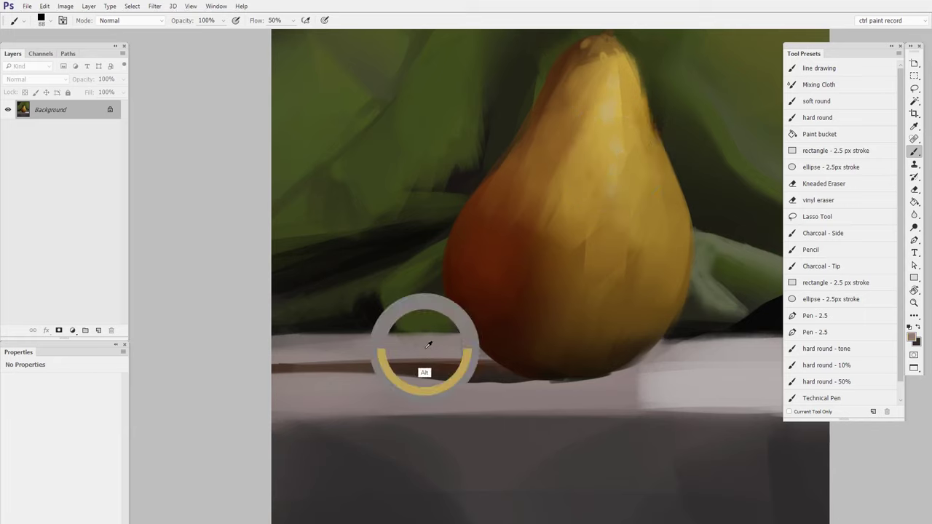
alt+click(494, 243)
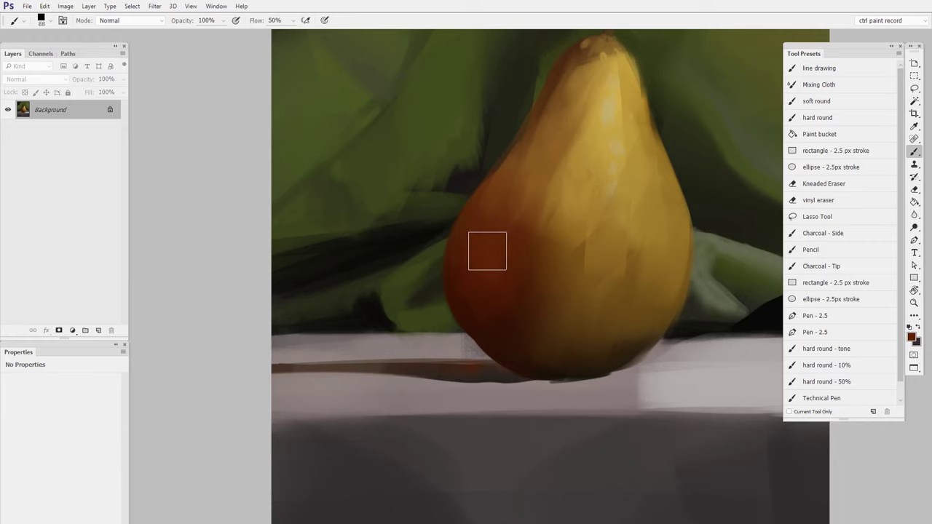
drag(643, 299, 521, 335)
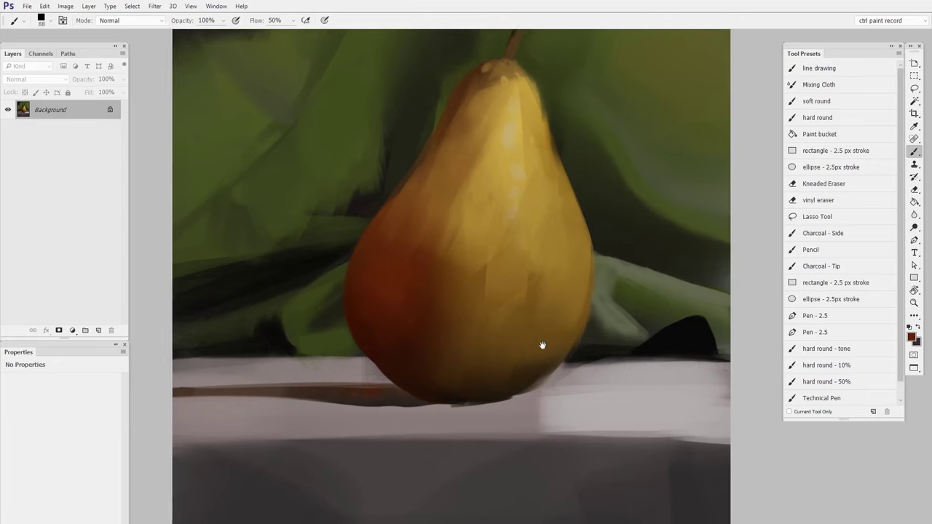
Zoom to the pear's base, shrink the brush, and set the foreground to blue-grey 0f1218.
mouse_move(541, 343)
mouse_down()
mouse_move(645, 335)
mouse_move(513, 436)
mouse_up()
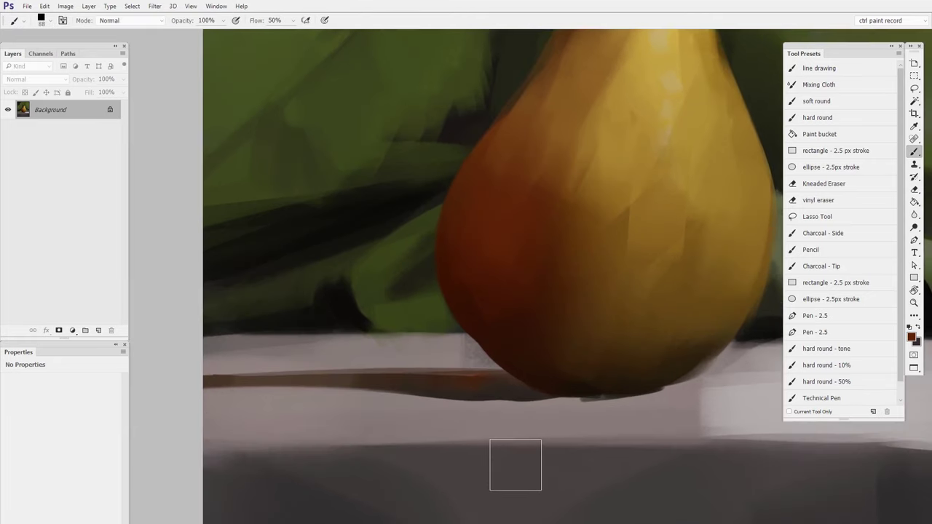
key(bracketleft)
key(bracketleft)
key(bracketleft)
key(bracketleft)
key(bracketleft)
key(bracketleft)
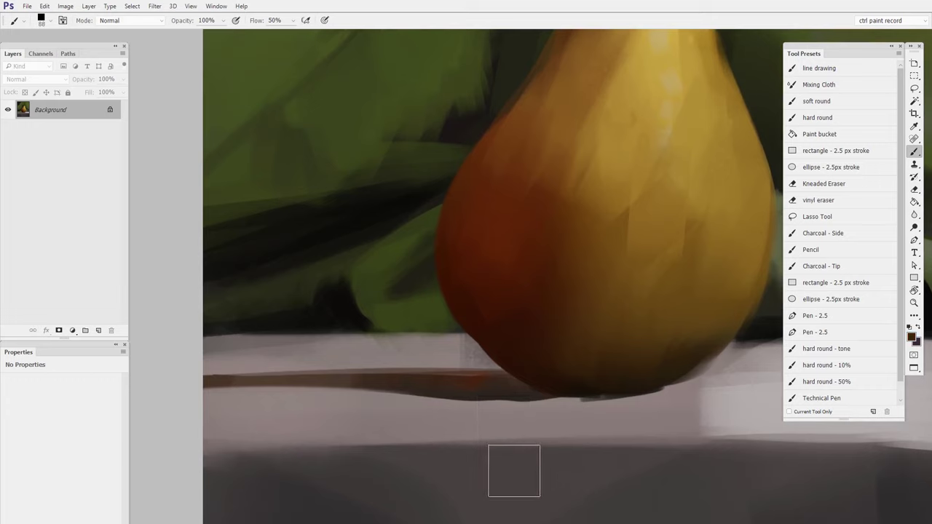
key(i)
drag(629, 211, 667, 187)
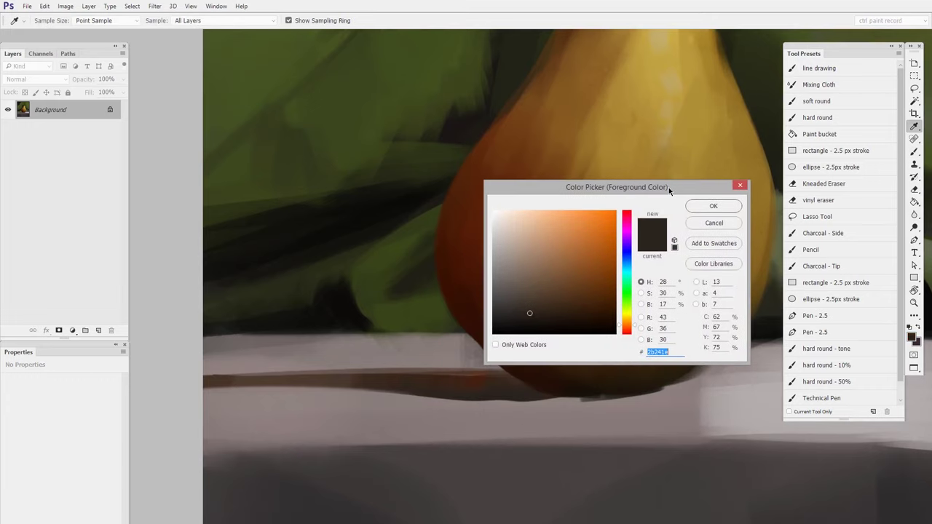
click(536, 323)
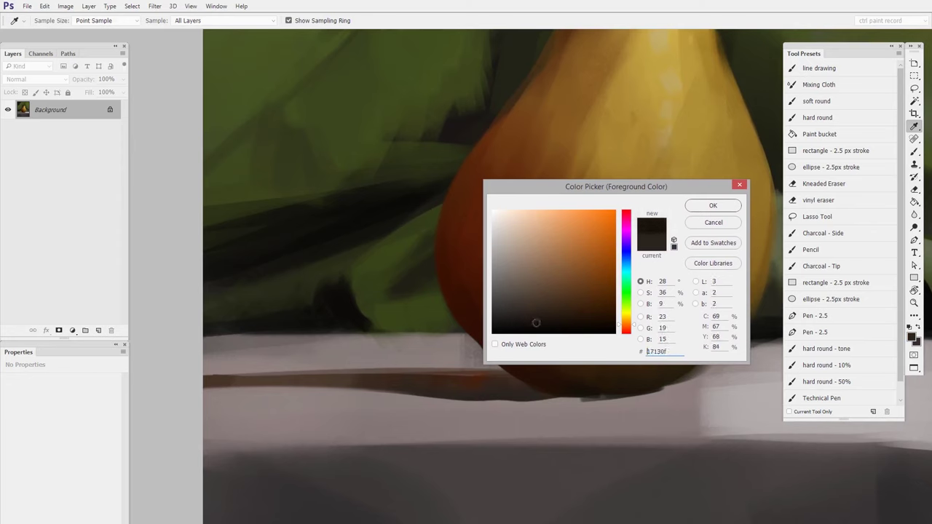
click(629, 258)
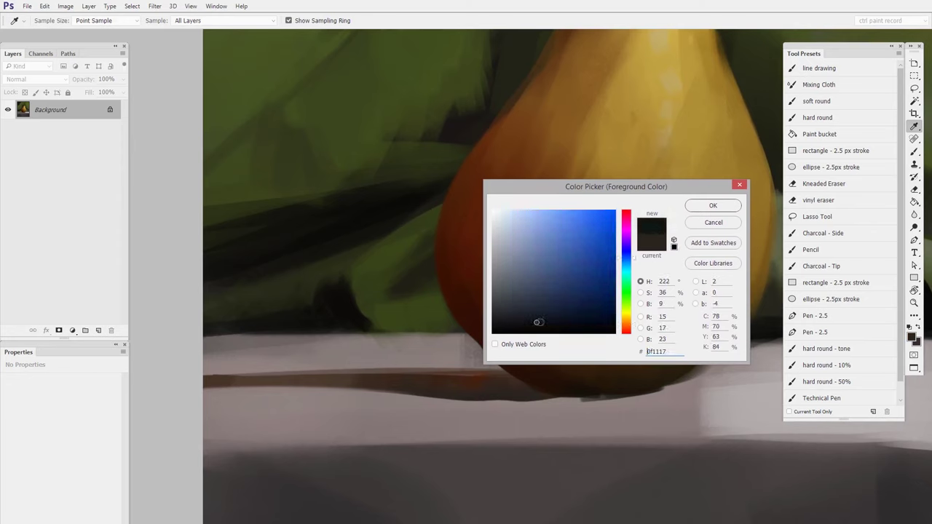
drag(676, 188, 667, 202)
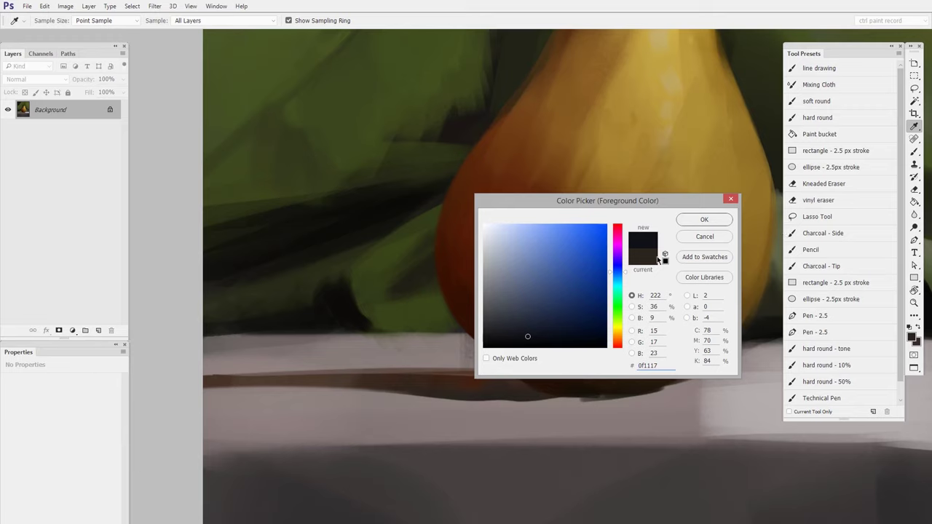
click(531, 336)
Paint a dark blue-grey shadow under the pear, zoom out, and sample the backdrop green.
click(704, 219)
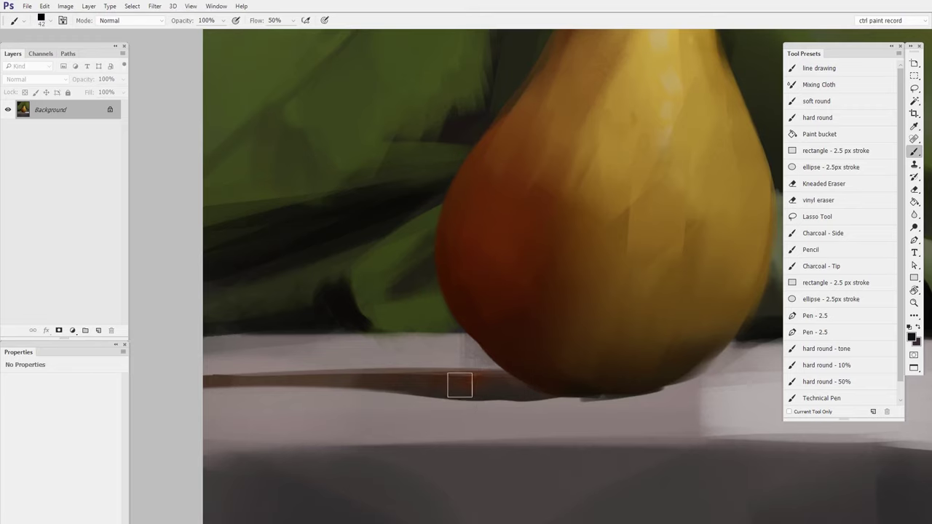
drag(459, 385, 549, 396)
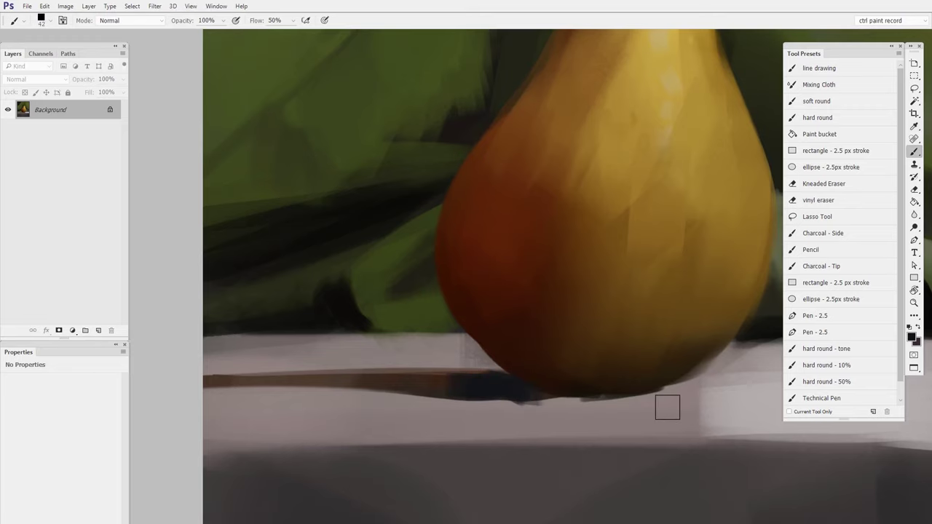
key(ctrl+space)
drag(661, 328, 584, 371)
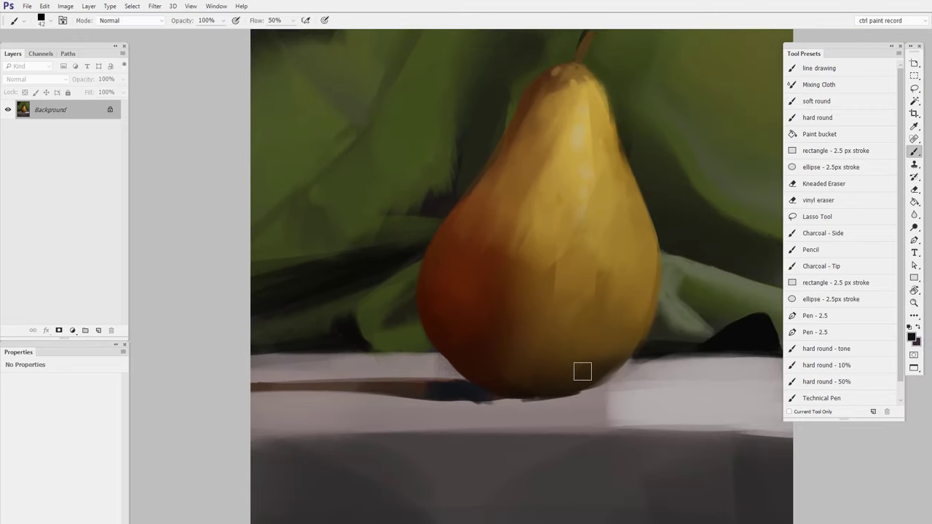
alt+click(704, 151)
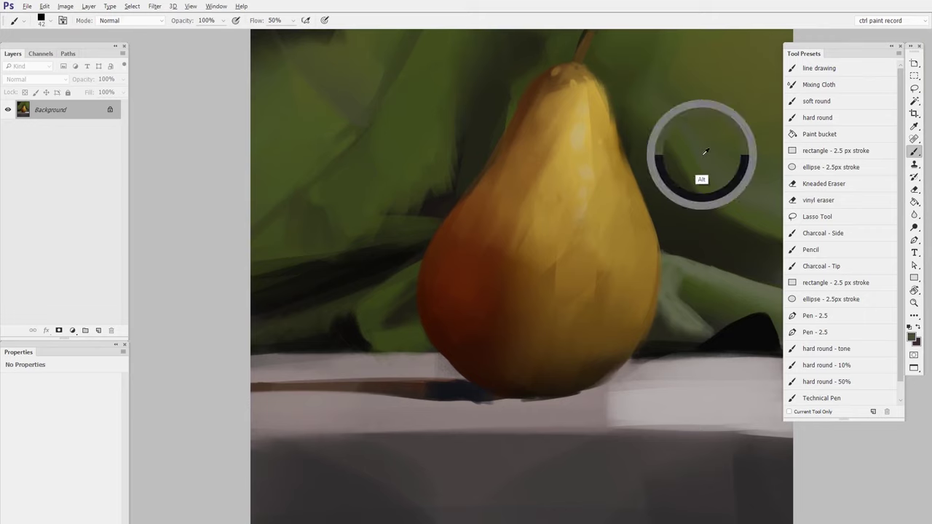
alt+click(676, 231)
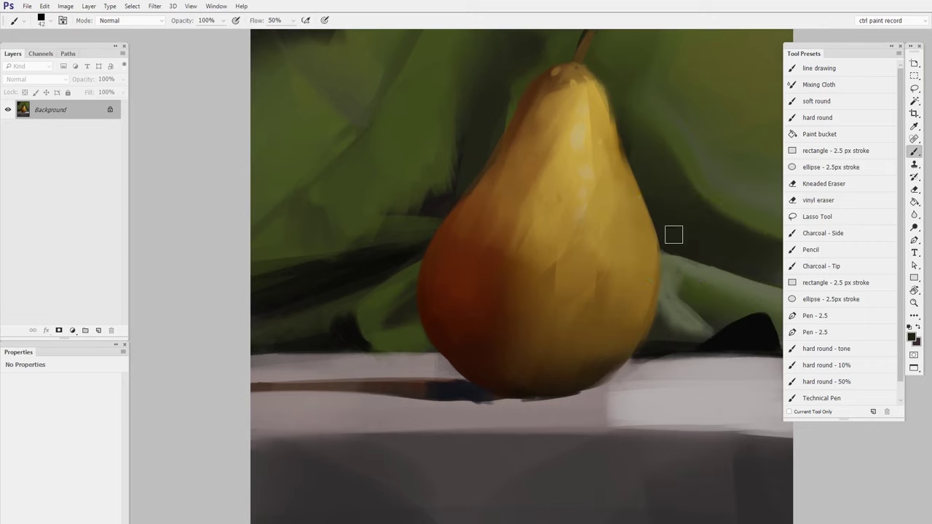
alt+click(435, 178)
alt+click(505, 311)
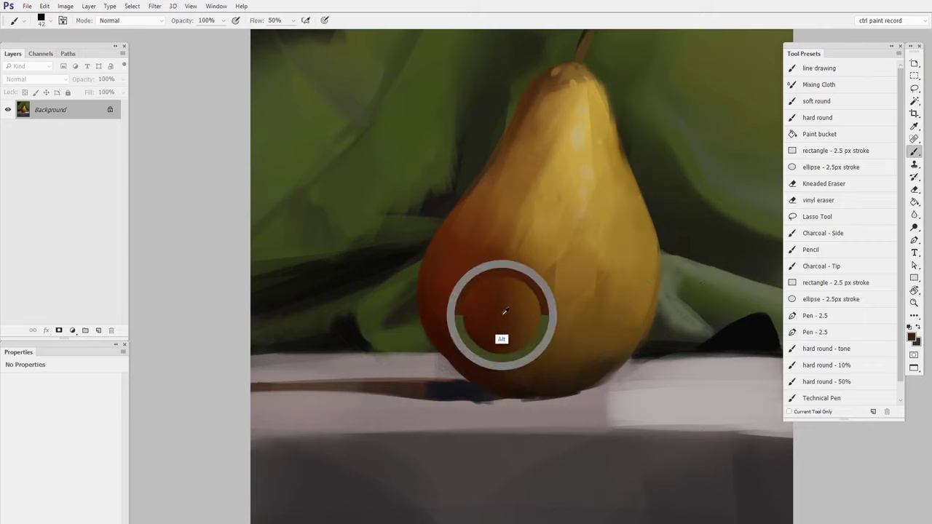
alt+click(613, 232)
alt+click(565, 133)
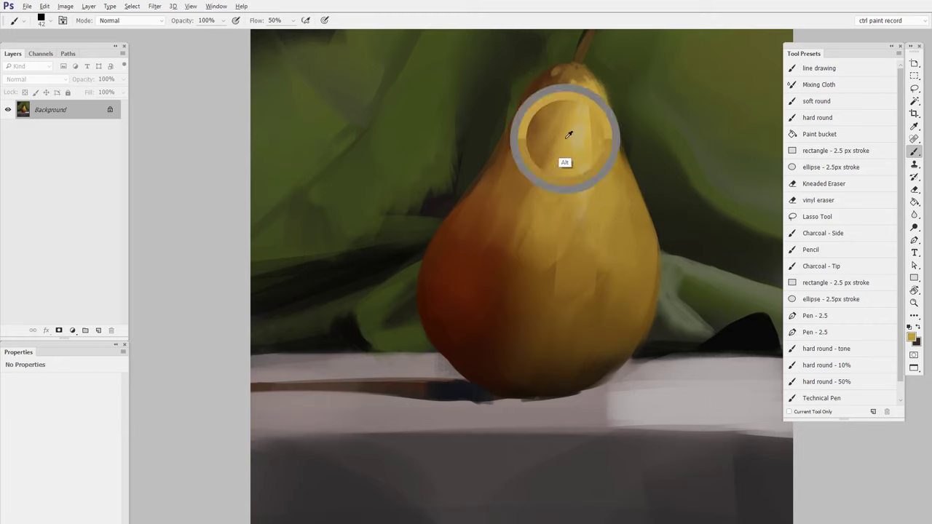
alt+click(566, 210)
alt+click(714, 183)
alt+click(623, 335)
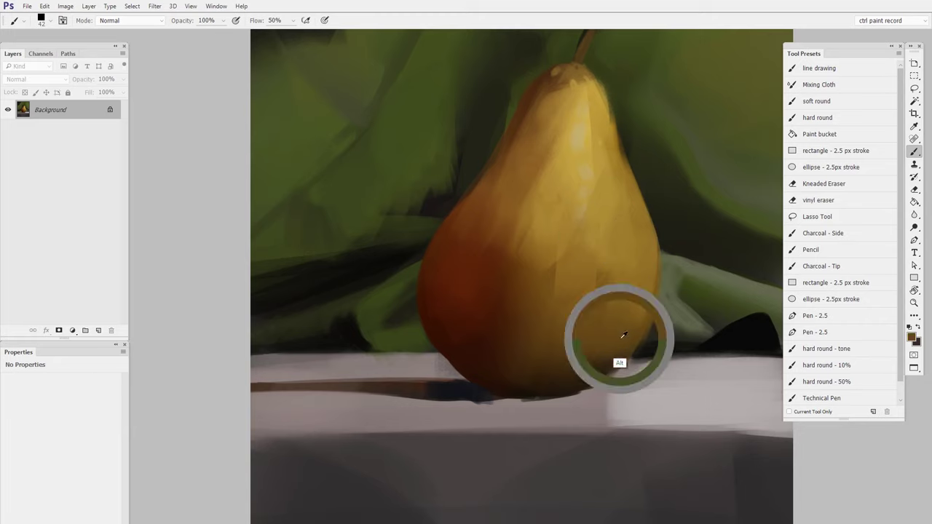
alt+click(487, 338)
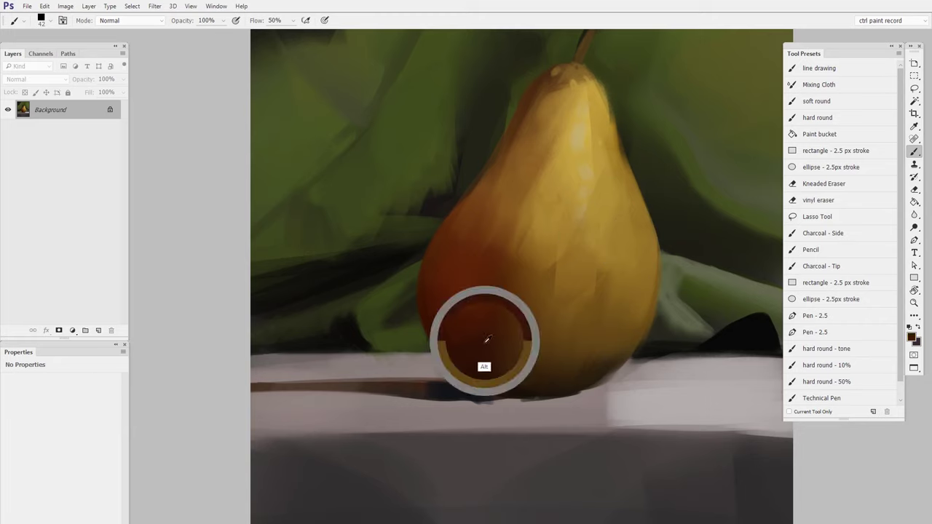
alt+click(542, 218)
alt+click(649, 184)
alt+click(695, 149)
alt+click(435, 154)
alt+click(685, 278)
alt+click(711, 154)
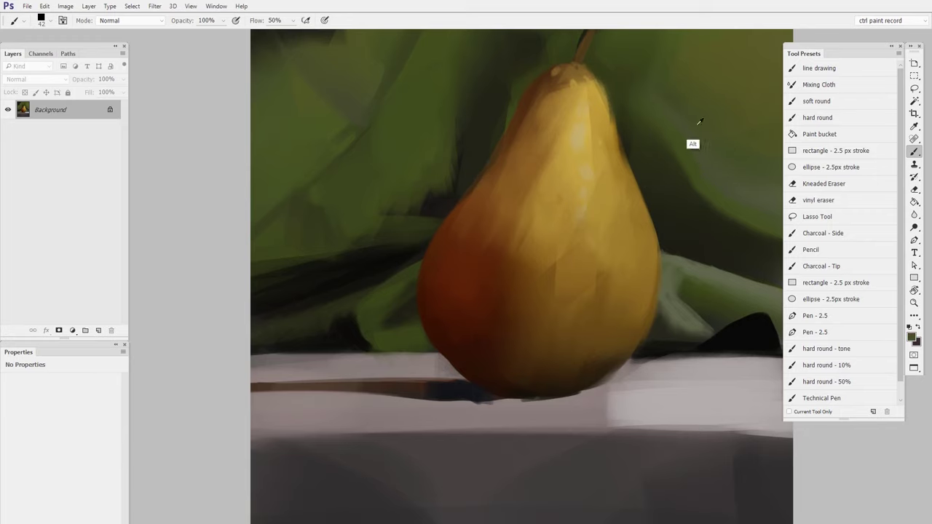
alt+click(704, 213)
alt+click(712, 192)
alt+click(692, 291)
Uncheck Show Sampling Ring for the Eyedropper and return to the Brush.
click(915, 128)
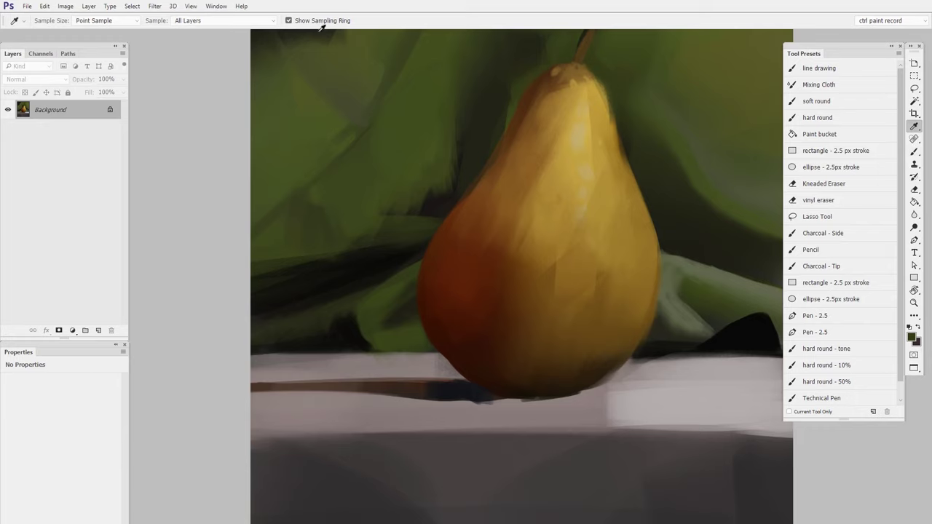
click(289, 20)
click(831, 234)
Sample the pear's reddish-brown and light yellow, now without the sampling ring.
alt+click(584, 236)
alt+click(483, 257)
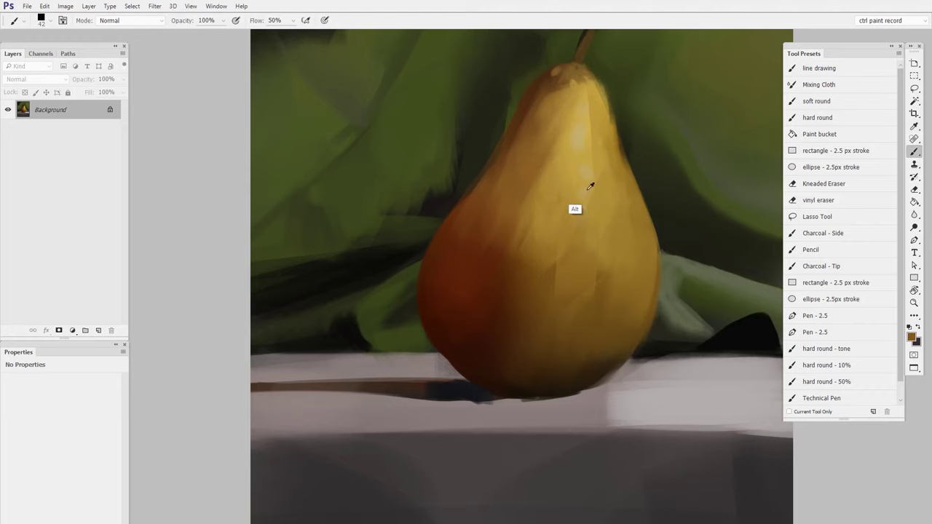
alt+click(601, 137)
key(z)
drag(699, 219, 624, 260)
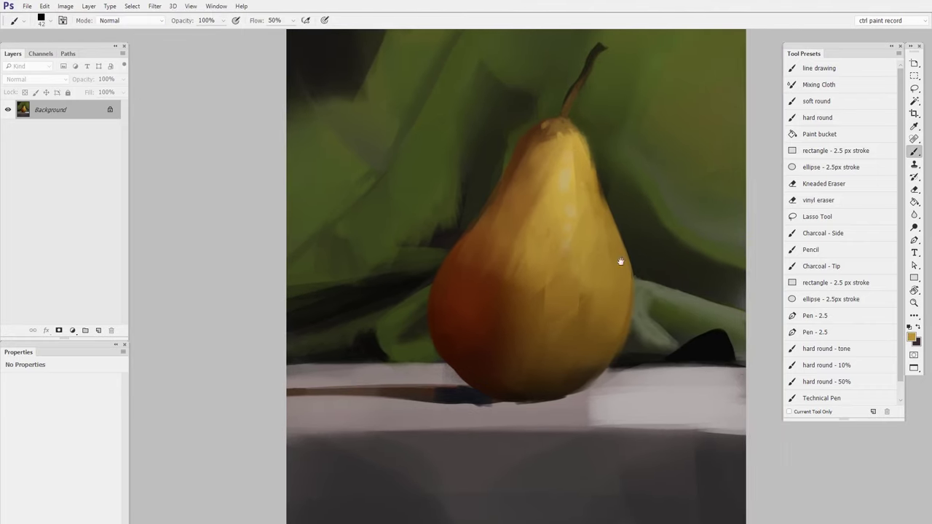